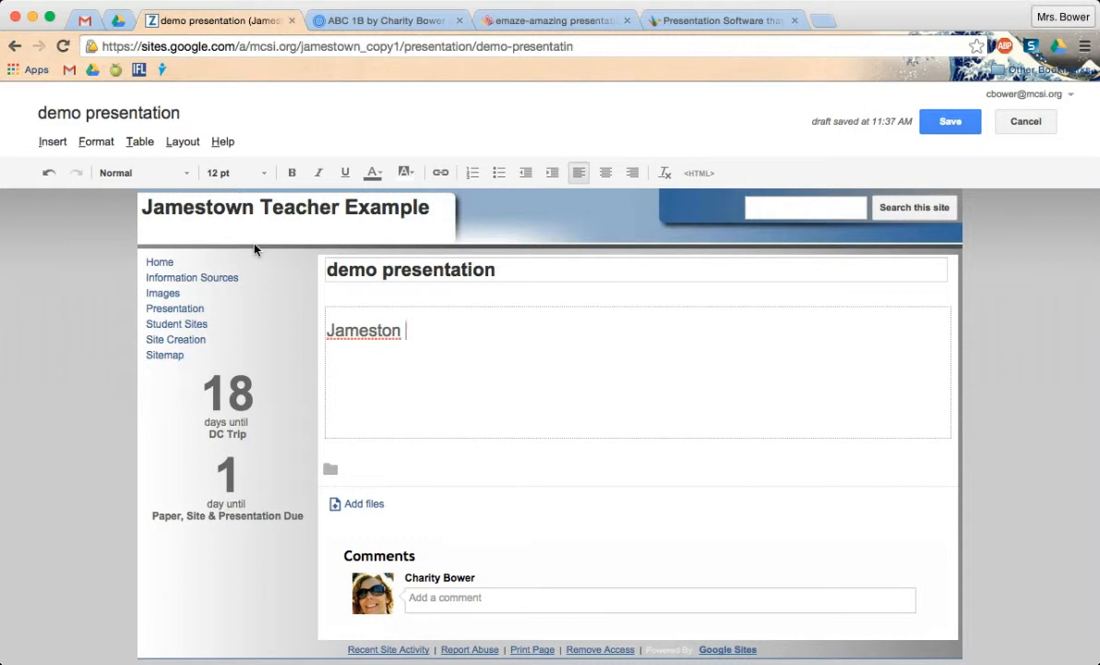
Correct the misspelled word in the page body and complete the text as "Jamestown Presentation".
{"action": "key", "text": "BackSpace"}
{"action": "key", "text": "BackSpace"}
{"action": "key", "text": "BackSpace"}
{"action": "type", "text": "wn Pre"}
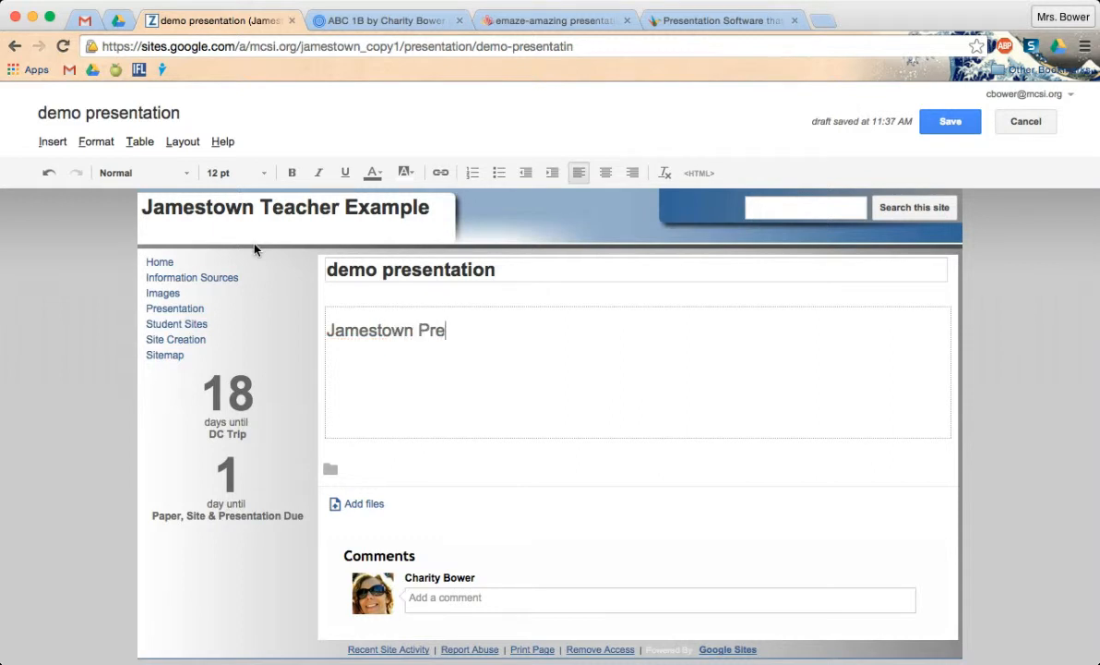
{"action": "type", "text": "sentation"}
{"action": "left_click_drag", "start_coordinate": [518, 334], "coordinate": [323, 323]}
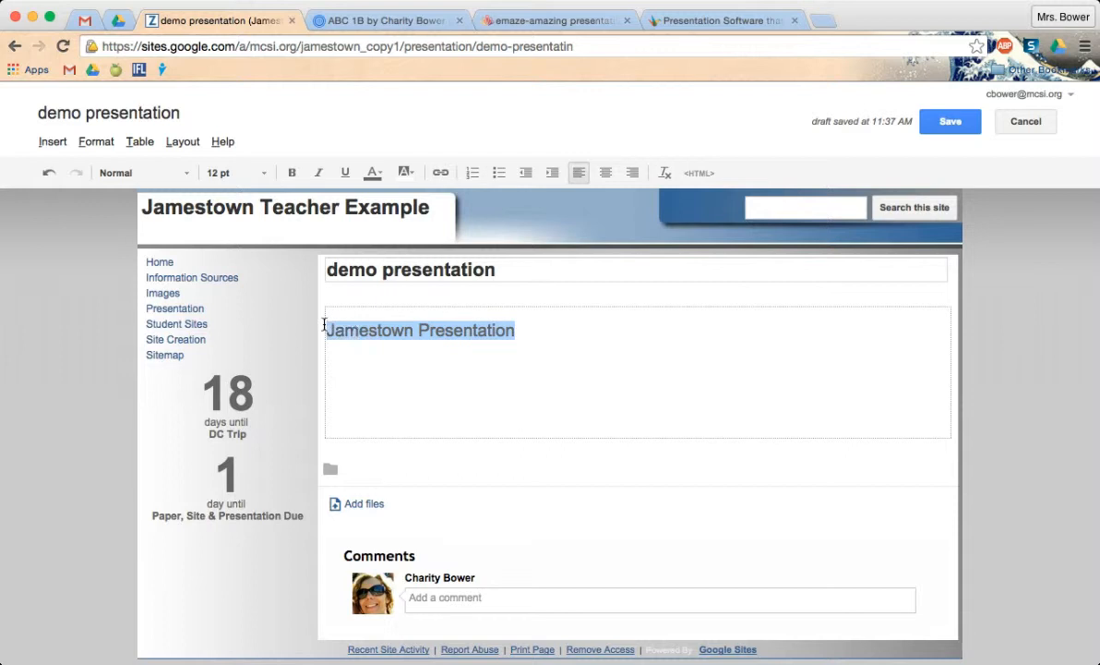
{"action": "left_click", "coordinate": [440, 175]}
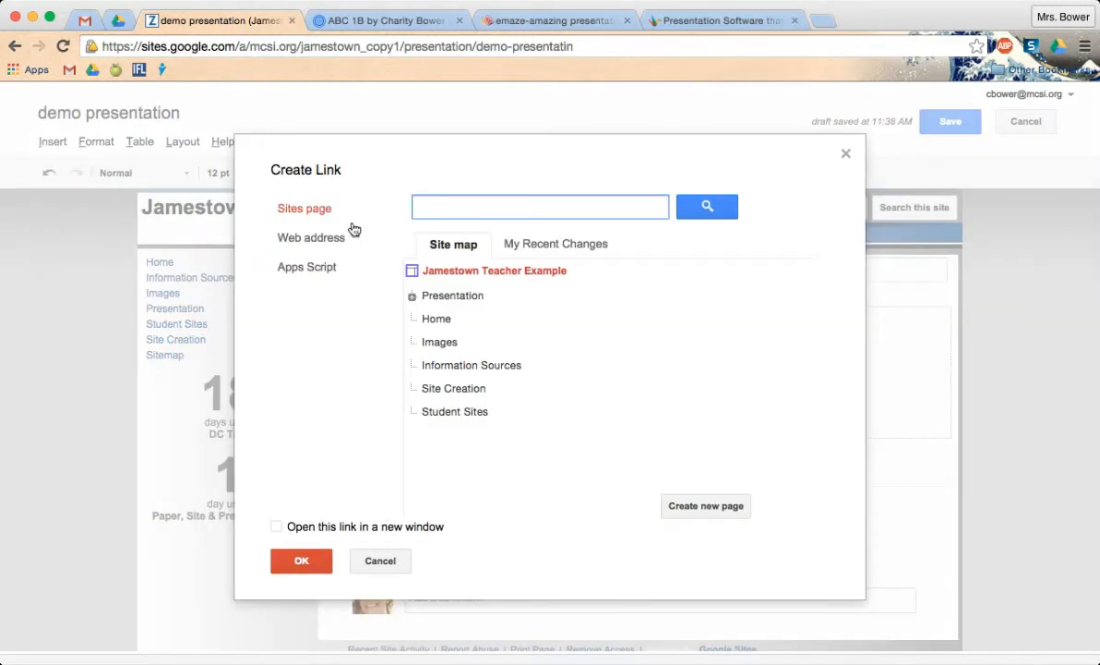
{"action": "left_click", "coordinate": [325, 238]}
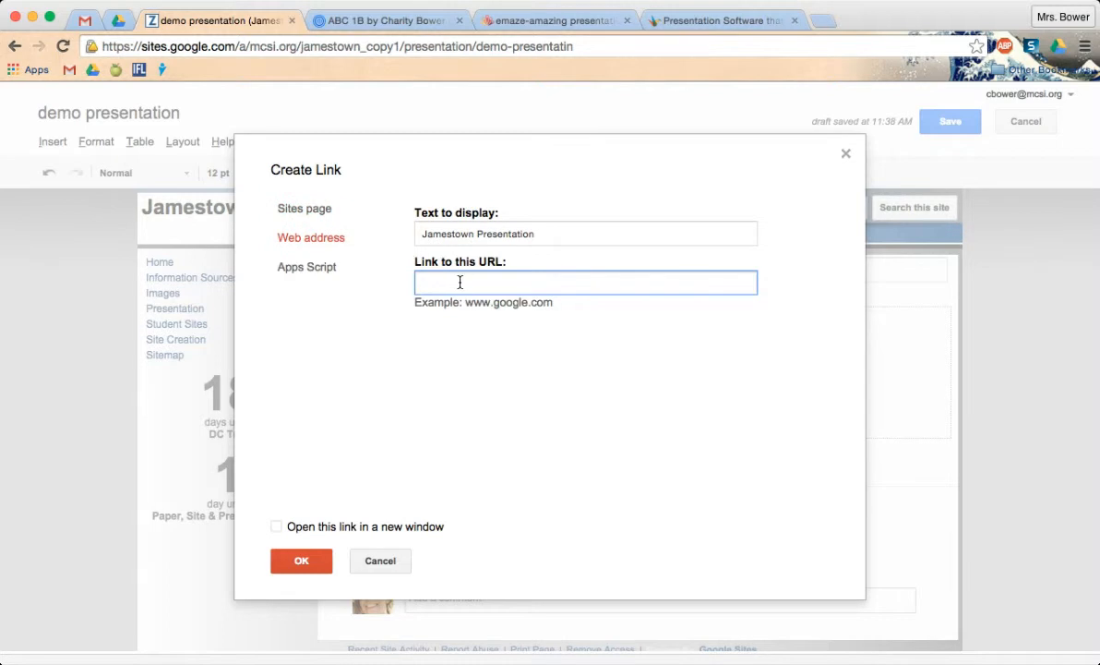
{"action": "type", "text": "http://app.emaze.com/@AOFZZQCI/presentation-name"}
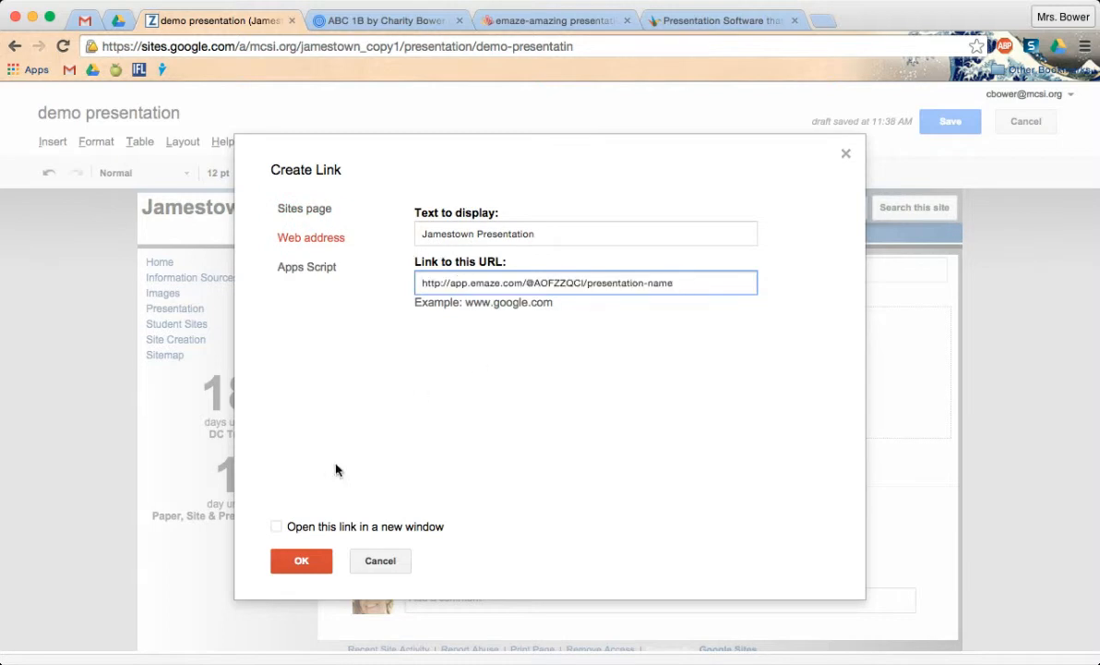
{"action": "left_click", "coordinate": [276, 528]}
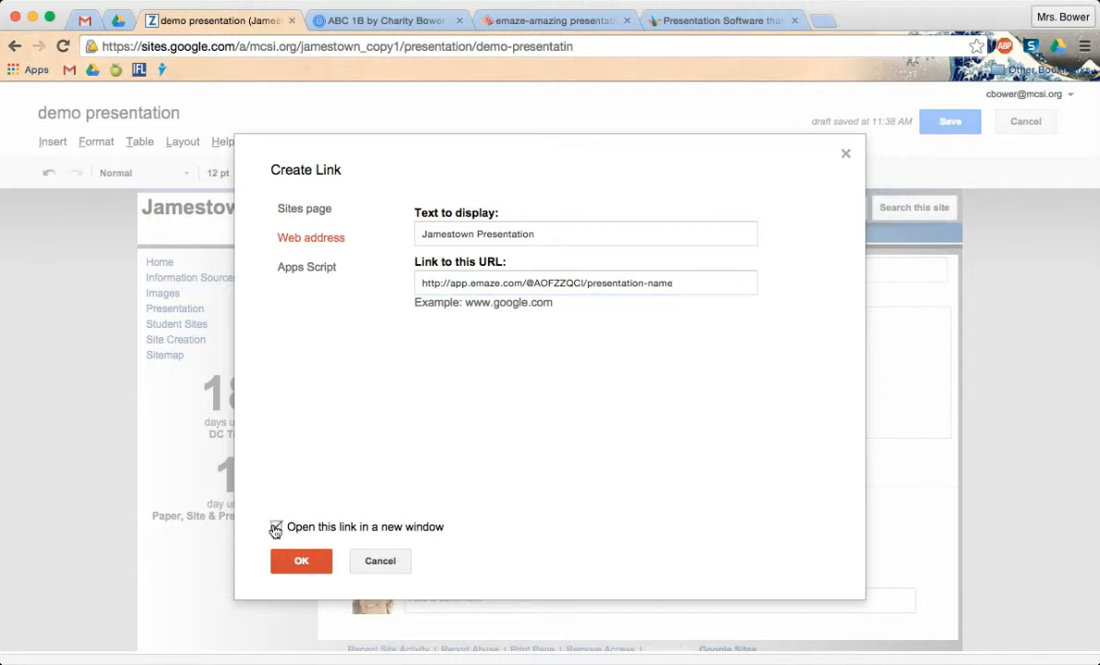
{"action": "left_click", "coordinate": [303, 565]}
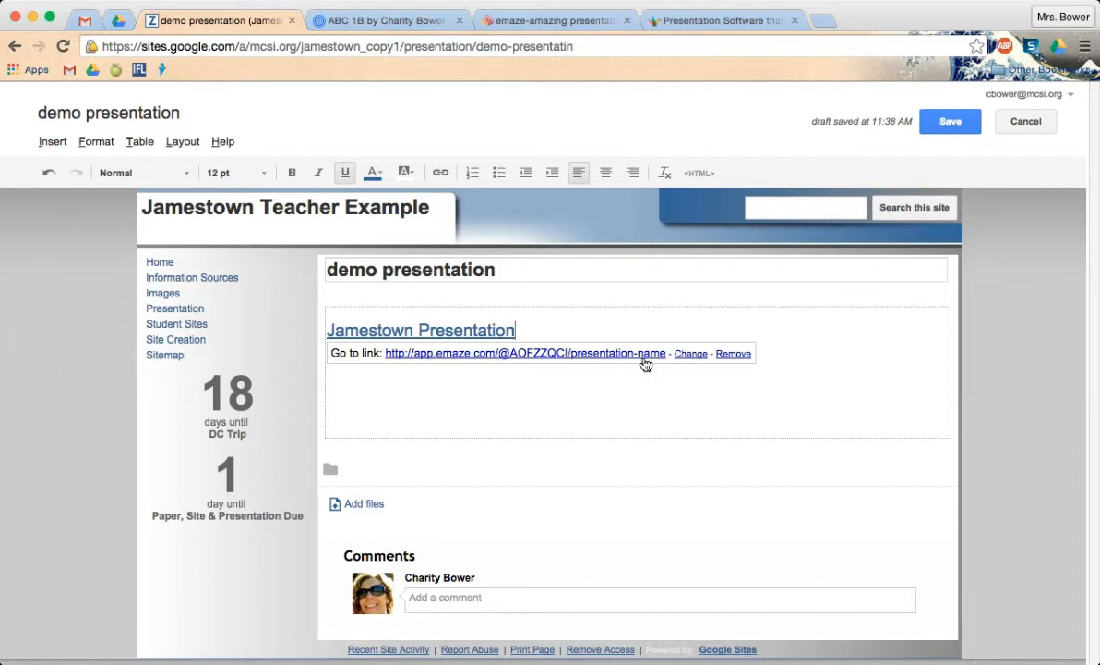
Save the page and test the Jamestown Presentation link, closing the emaze presentation it opens.
{"action": "left_click", "coordinate": [945, 126]}
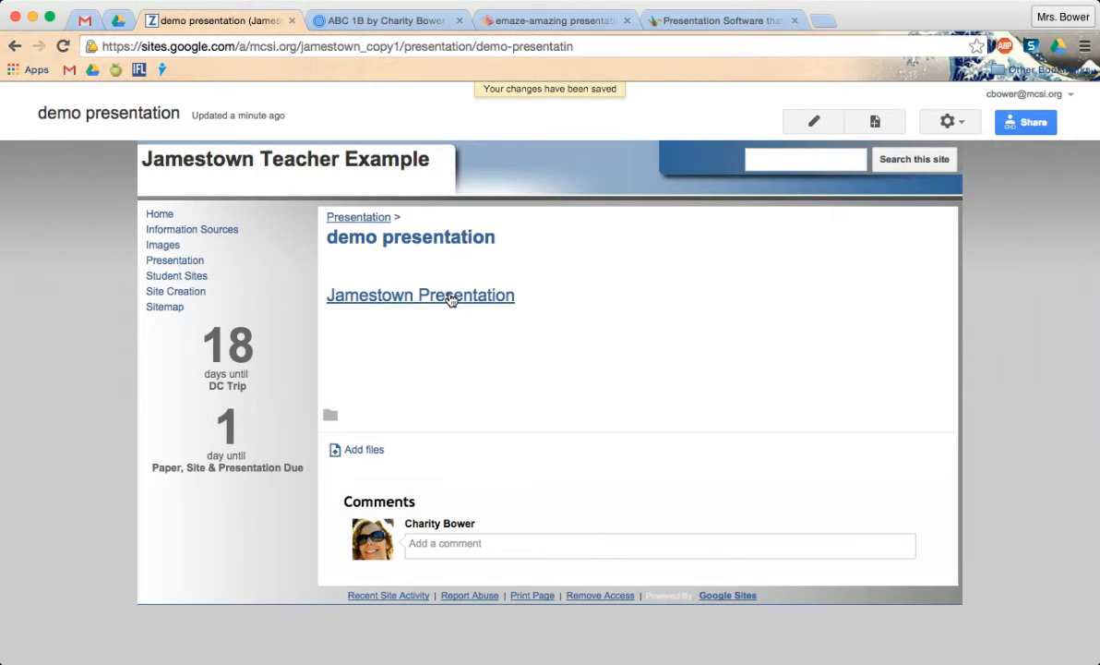
{"action": "left_click", "coordinate": [450, 296]}
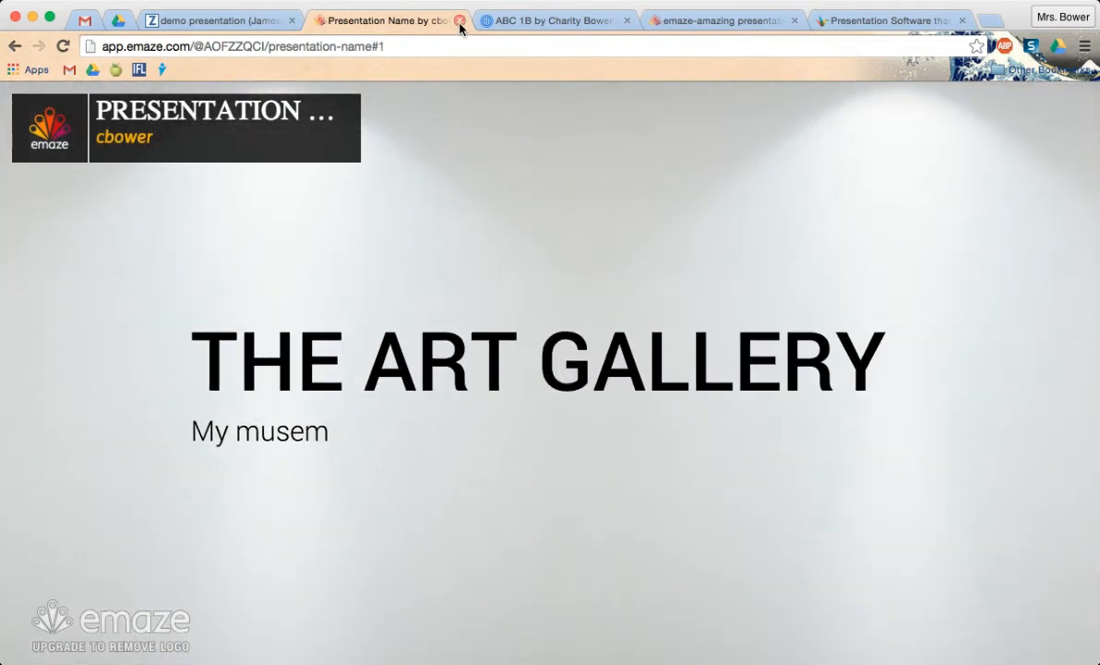
{"action": "left_click", "coordinate": [458, 20]}
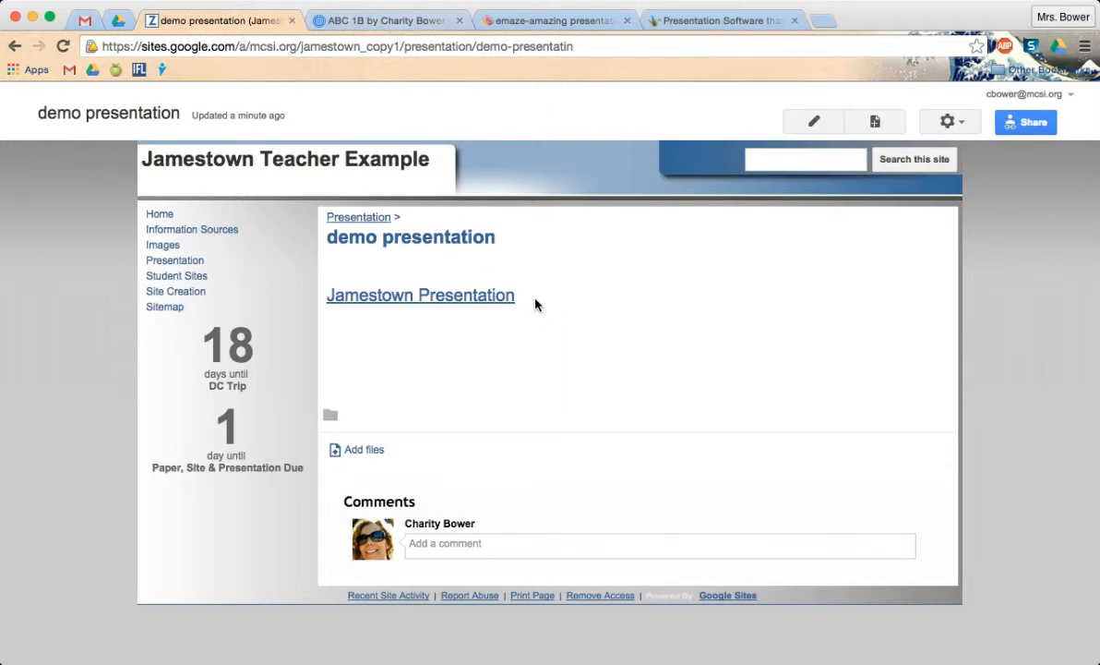
Reopen the page for editing, delete the Jamestown Presentation link and set the body text size to 12 pt.
{"action": "key", "text": "e"}
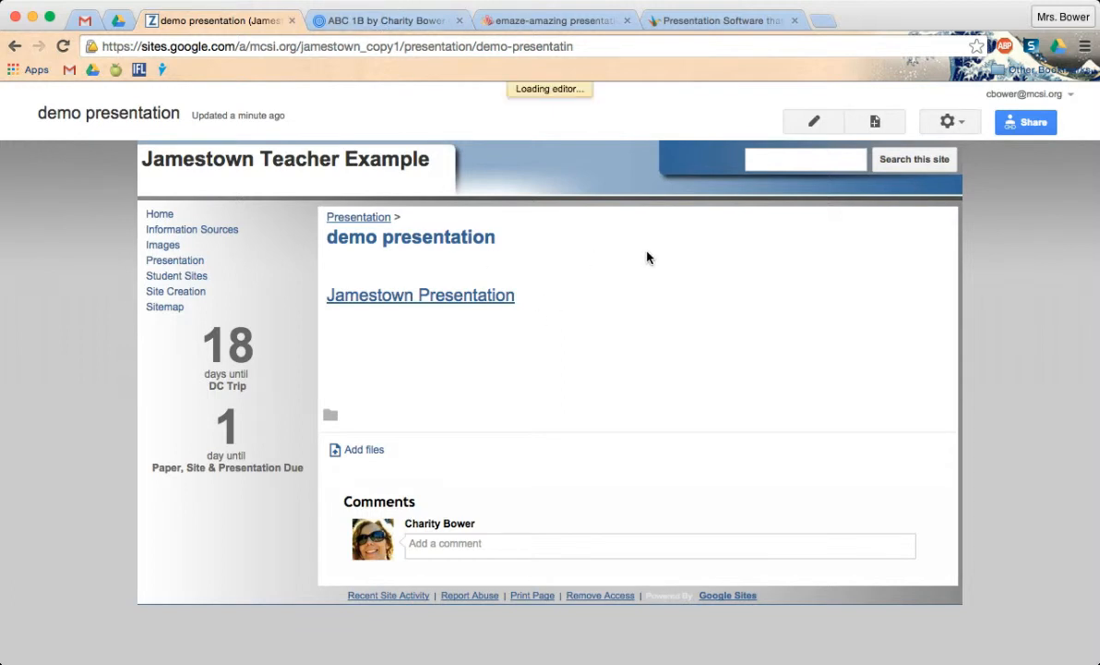
{"action": "left_click_drag", "start_coordinate": [550, 339], "coordinate": [324, 331]}
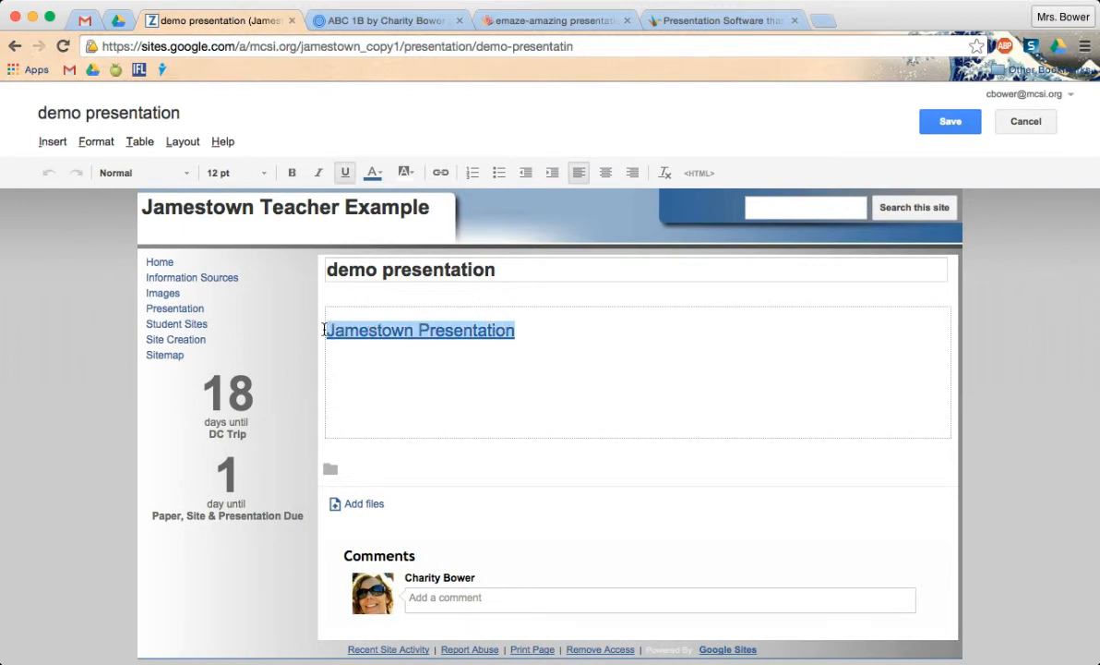
{"action": "key", "text": "BackSpace"}
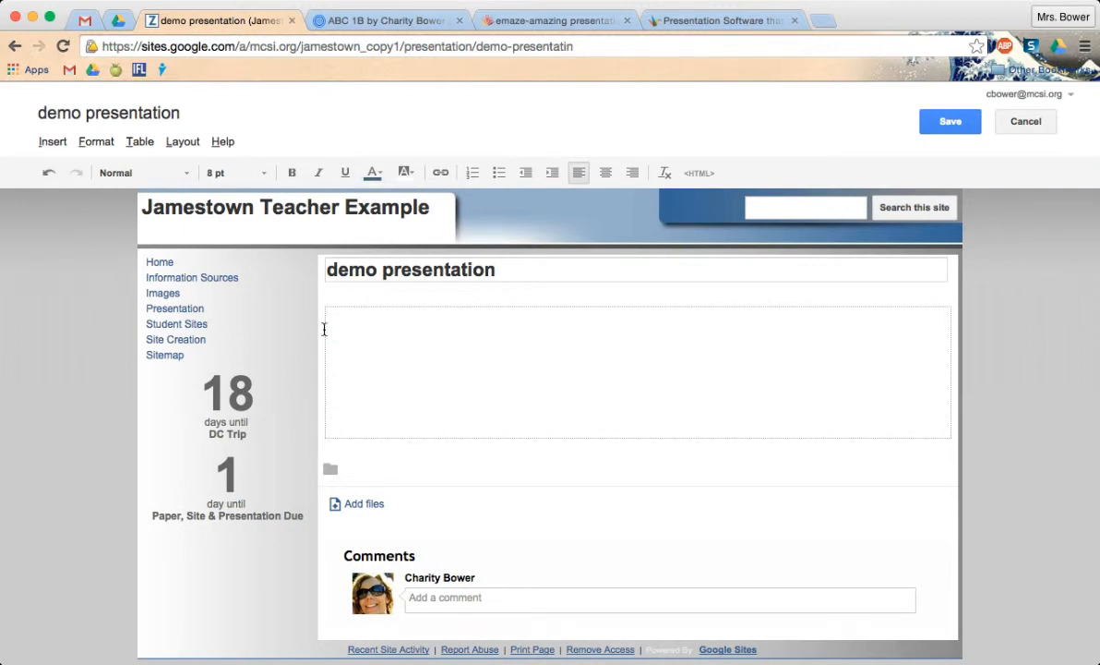
{"action": "left_click", "coordinate": [261, 174]}
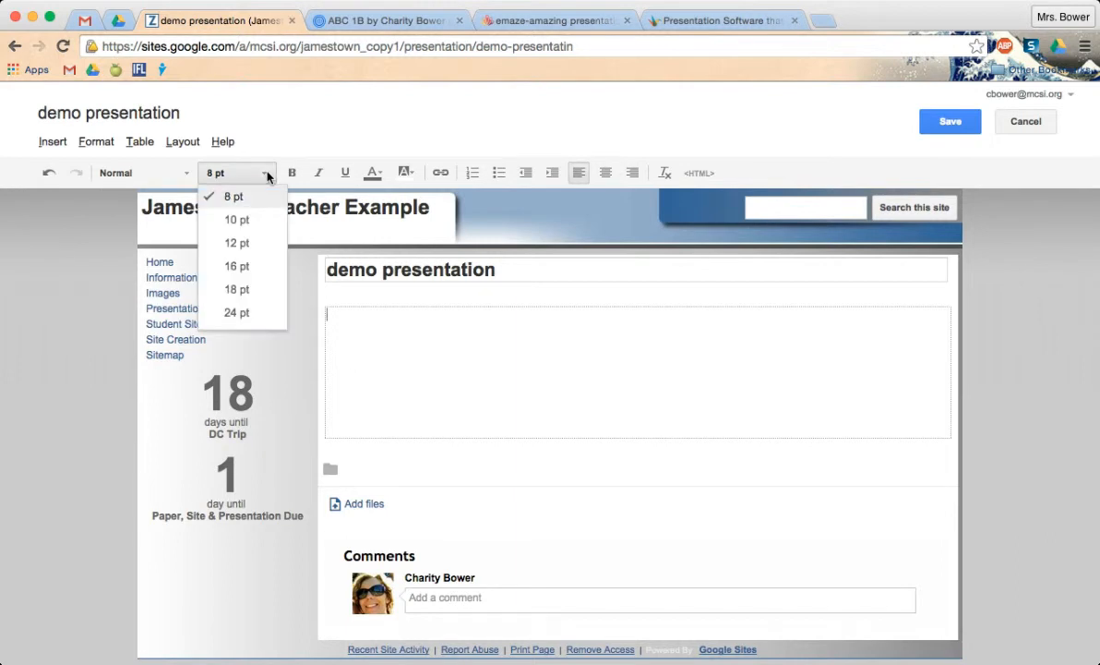
{"action": "left_click", "coordinate": [257, 243]}
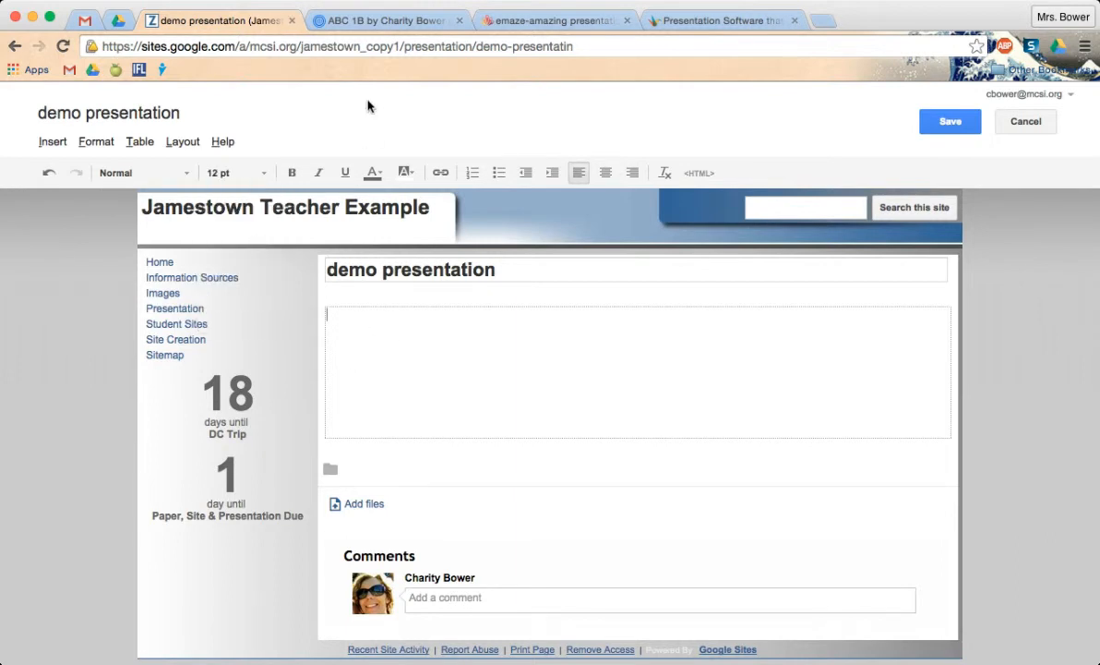
Switch to the ABC 1B presentation in Prezi and copy its share link.
{"action": "left_click", "coordinate": [340, 21]}
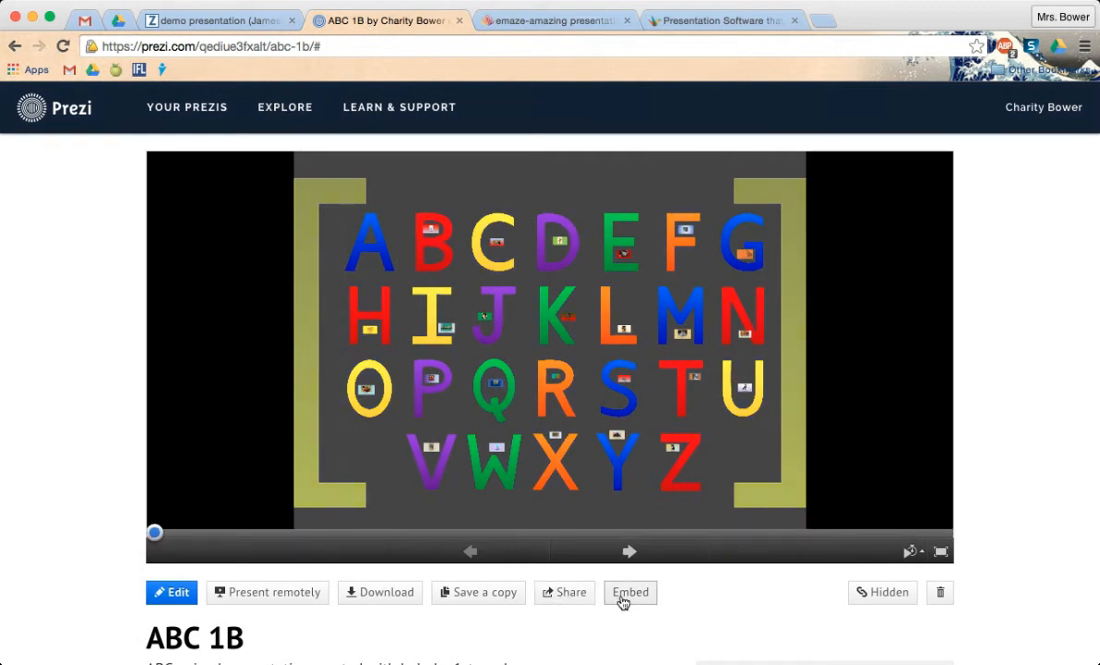
{"action": "left_click", "coordinate": [570, 594]}
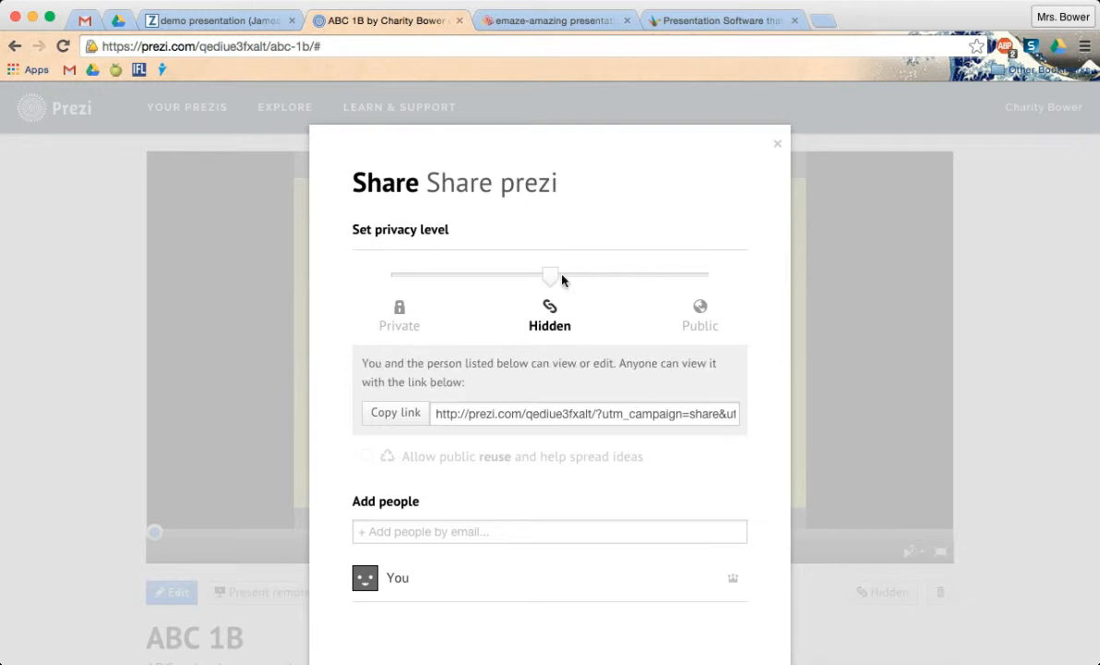
{"action": "left_click", "coordinate": [461, 415]}
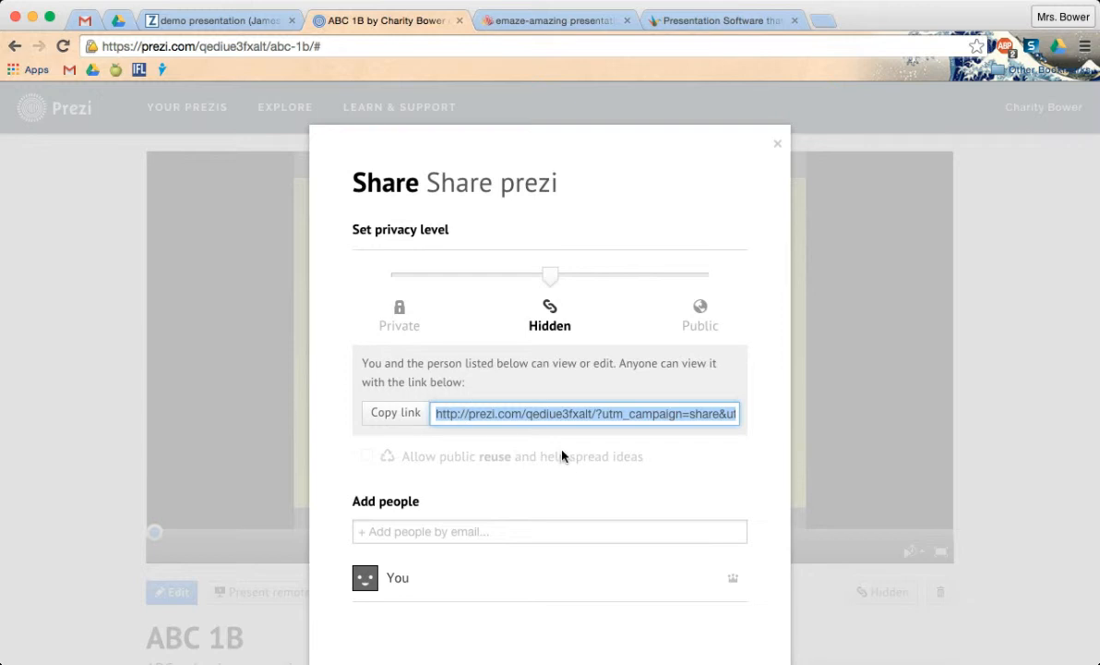
{"action": "left_click", "coordinate": [777, 145]}
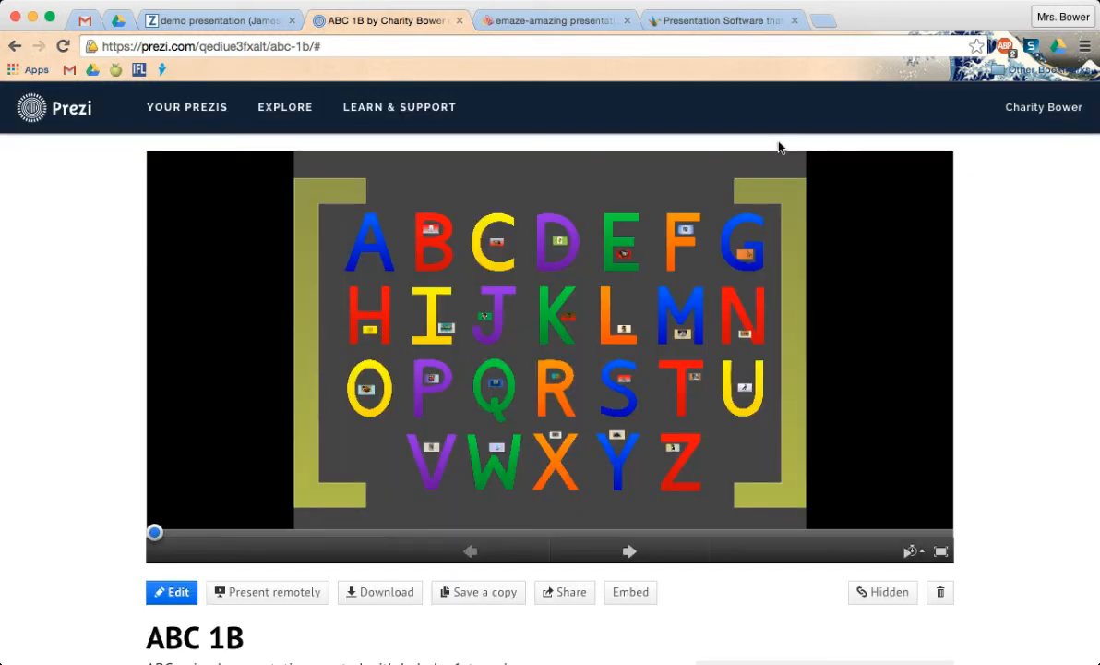
Return to the demo presentation page in Google Sites and enter "Jamestown Presentation" in the empty body.
{"action": "left_click", "coordinate": [220, 25]}
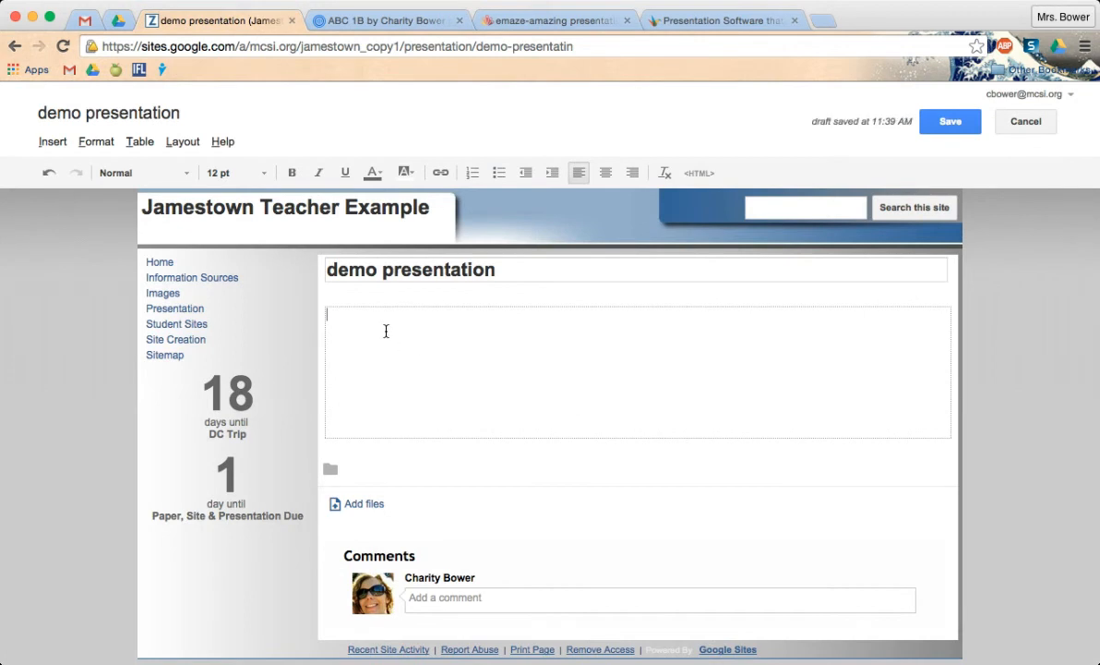
{"action": "type", "text": "Jamestown Pre"}
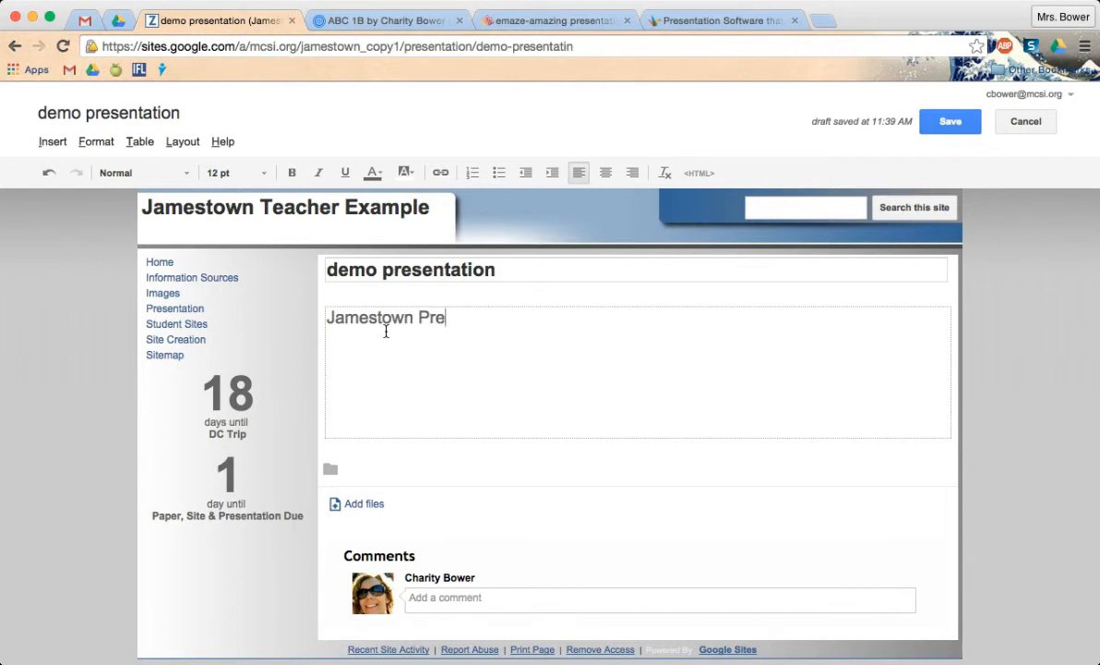
{"action": "type", "text": "sentation"}
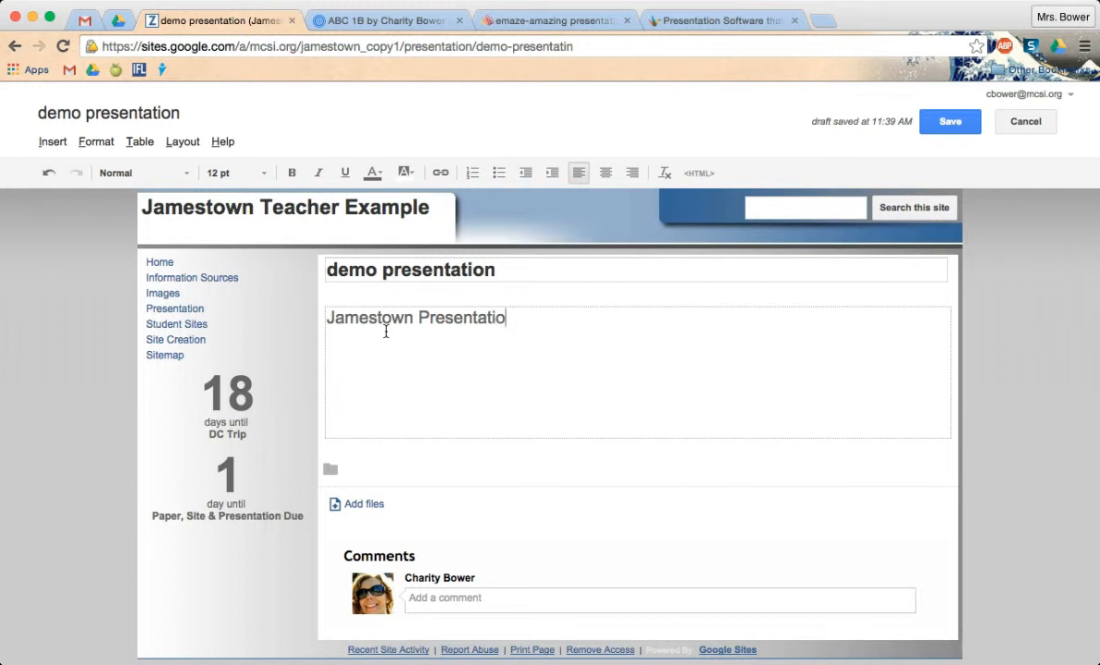
Link the "Jamestown Presentation" text to the copied Prezi web address, opening in a new window, and save the page.
{"action": "left_click_drag", "start_coordinate": [533, 311], "coordinate": [323, 317]}
{"action": "left_click", "coordinate": [441, 172]}
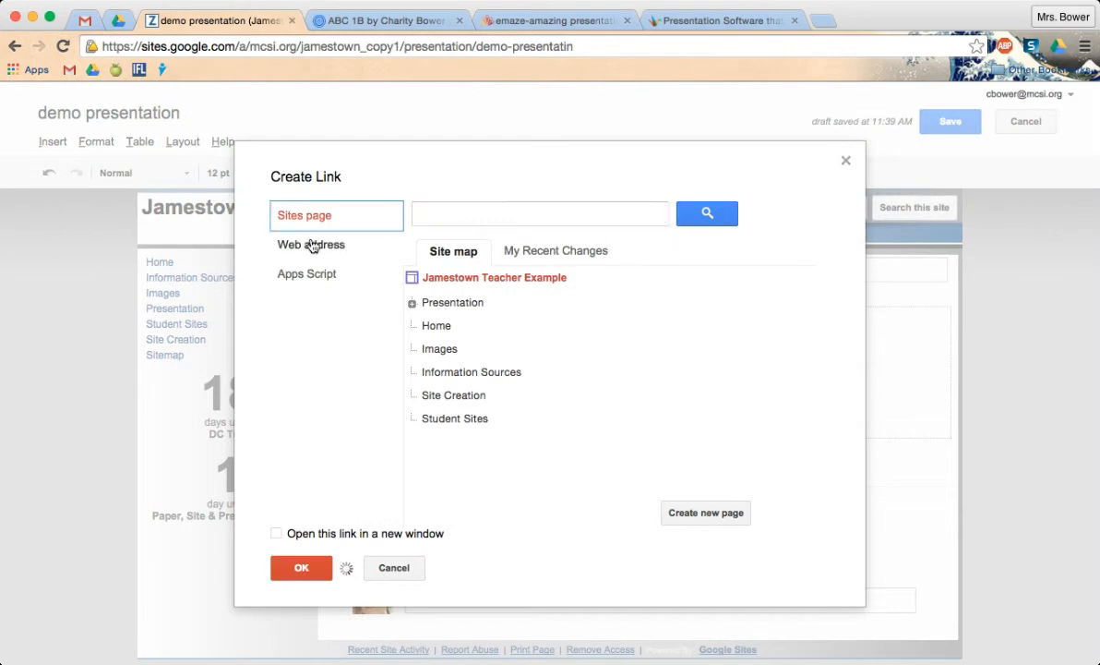
{"action": "left_click", "coordinate": [312, 245]}
{"action": "key", "text": "super+v"}
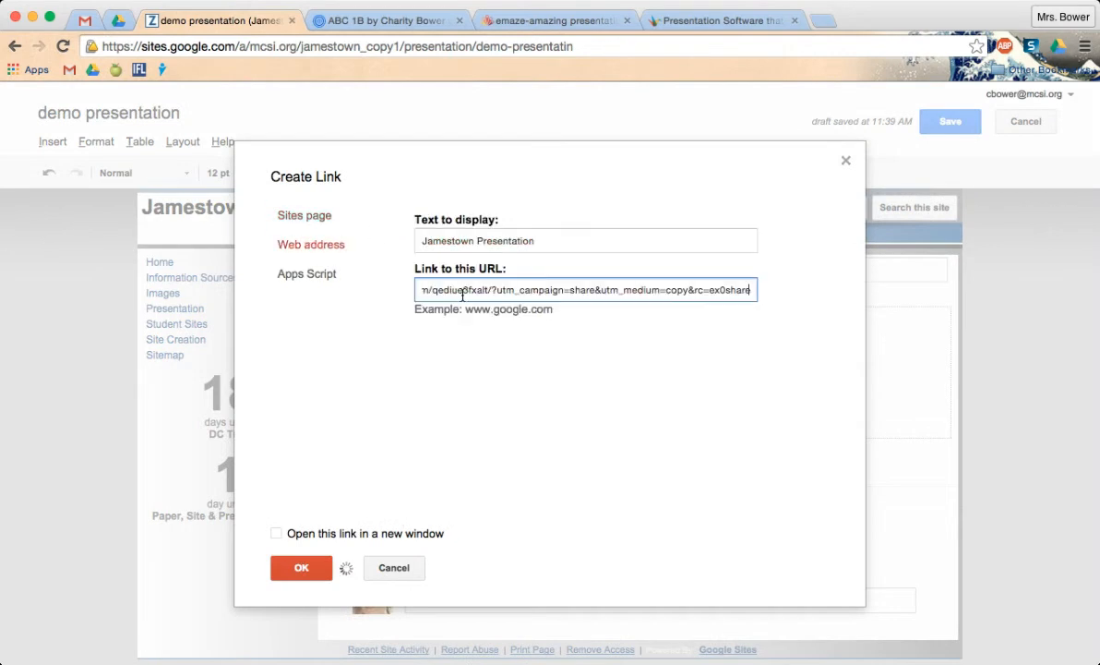
{"action": "left_click", "coordinate": [276, 534]}
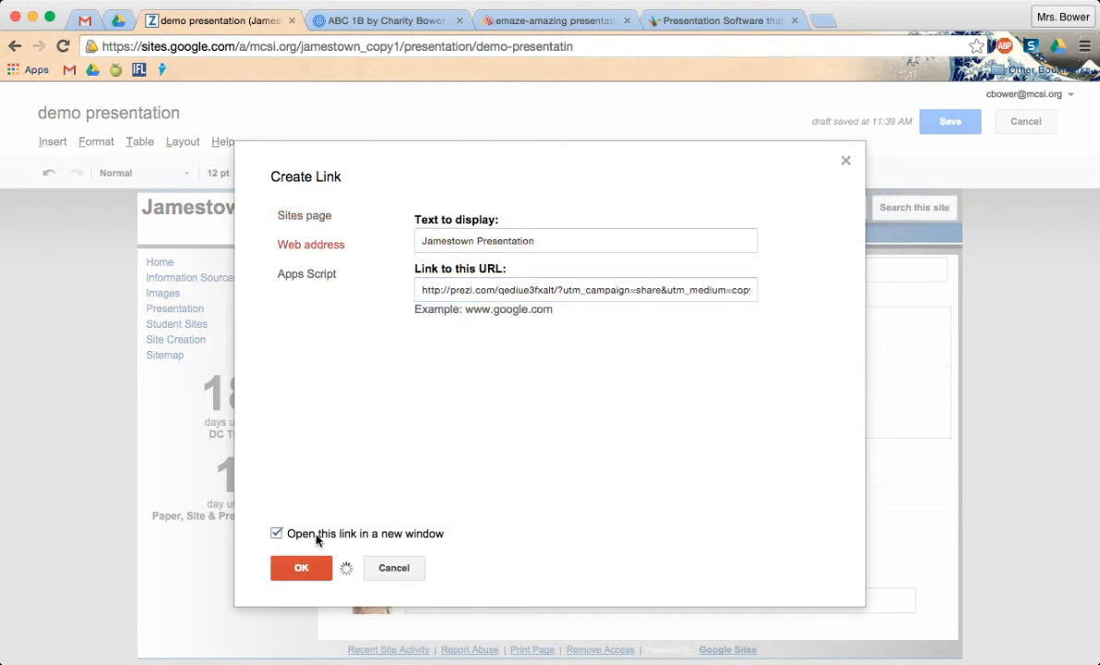
{"action": "left_click", "coordinate": [299, 567]}
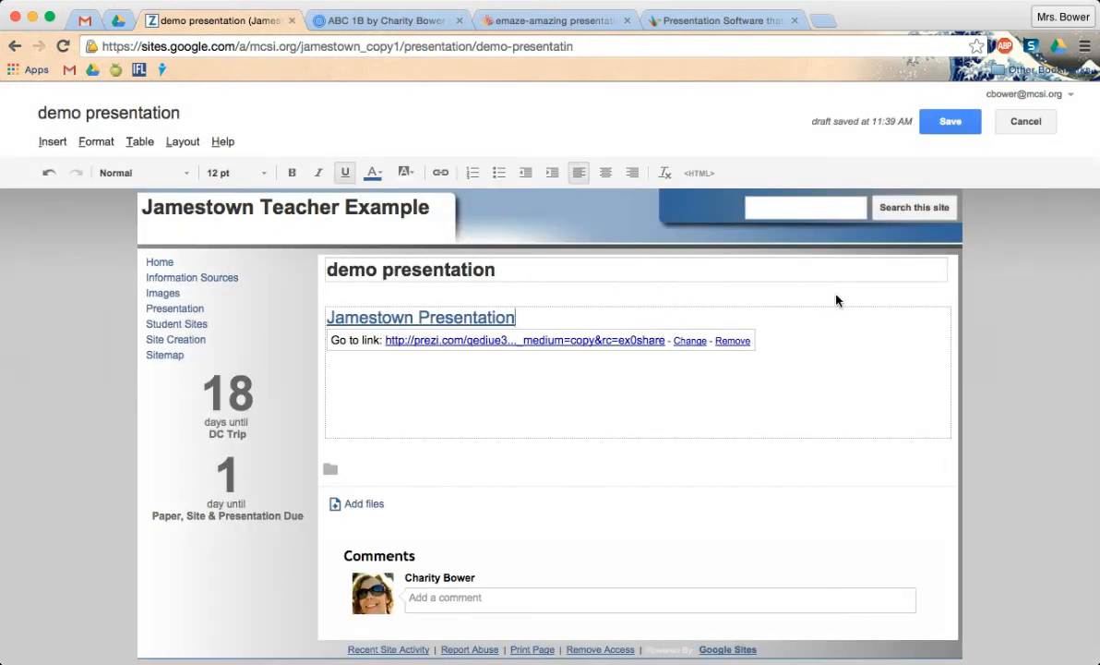
{"action": "left_click", "coordinate": [951, 121]}
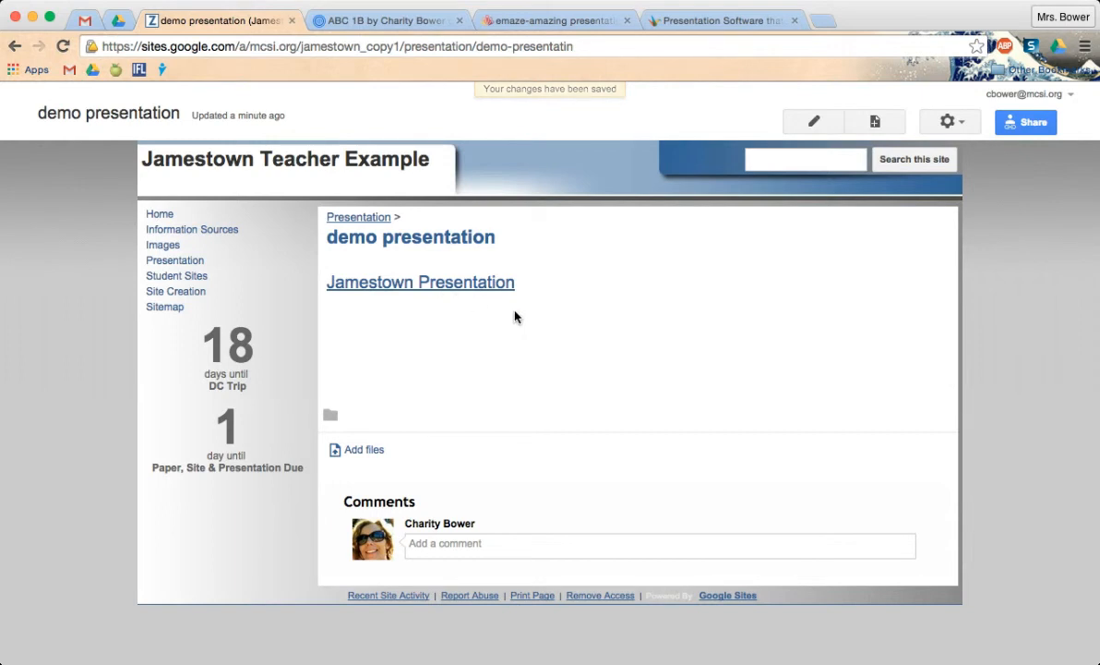
Reopen the demo presentation page for editing and delete the Prezi link from its body.
{"action": "key", "text": "e"}
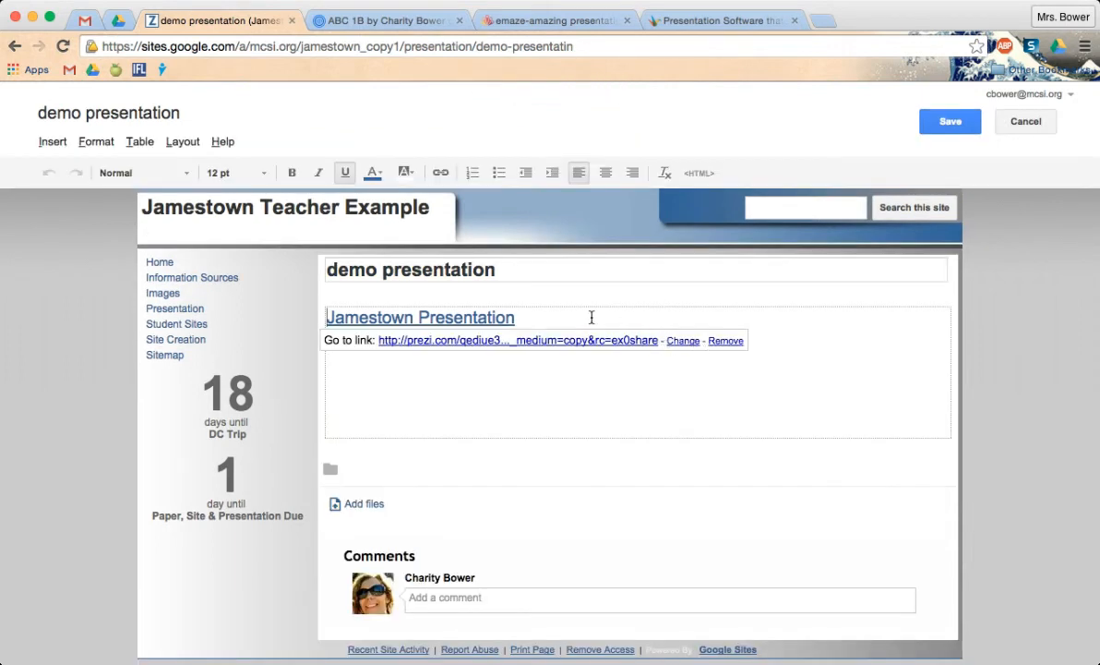
{"action": "left_click_drag", "start_coordinate": [591, 316], "coordinate": [315, 323]}
{"action": "key", "text": "BackSpace"}
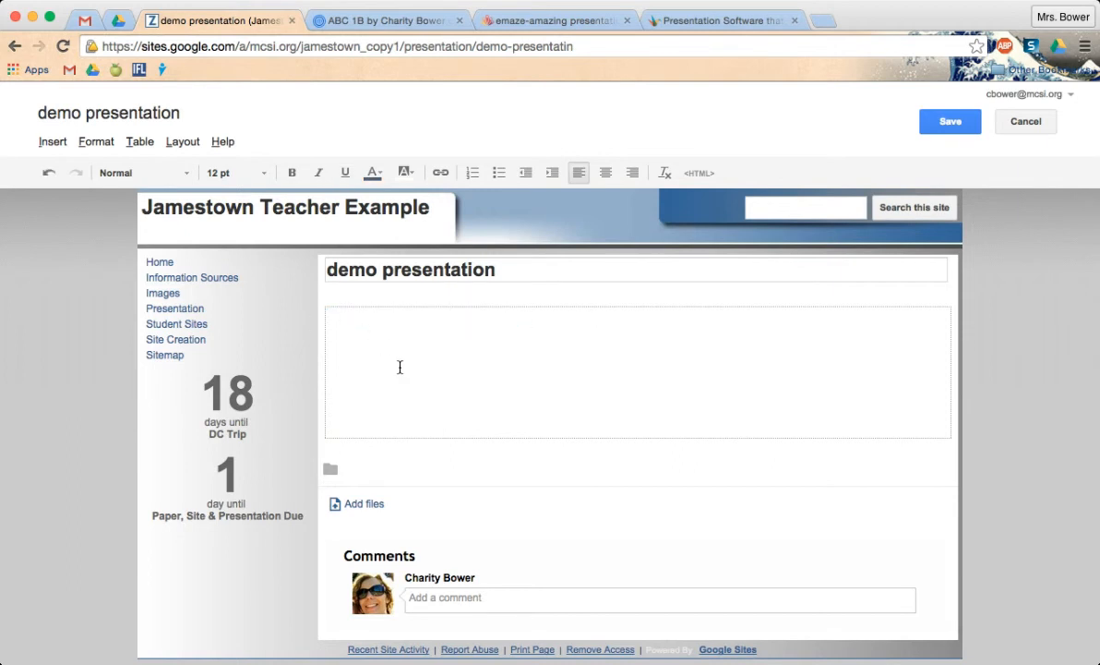
Search Google Drive presentations for "james", insert "Jamestown Example" with border and title at Small (410px) size, and save the page.
{"action": "left_click", "coordinate": [53, 143]}
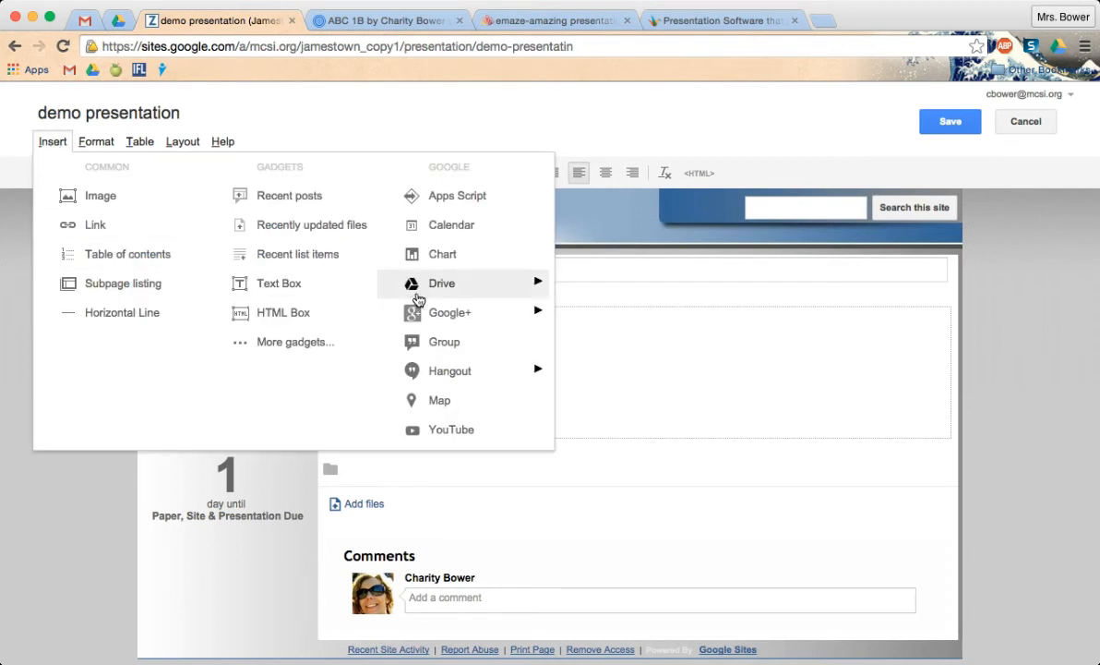
{"action": "mouse_move", "coordinate": [429, 296]}
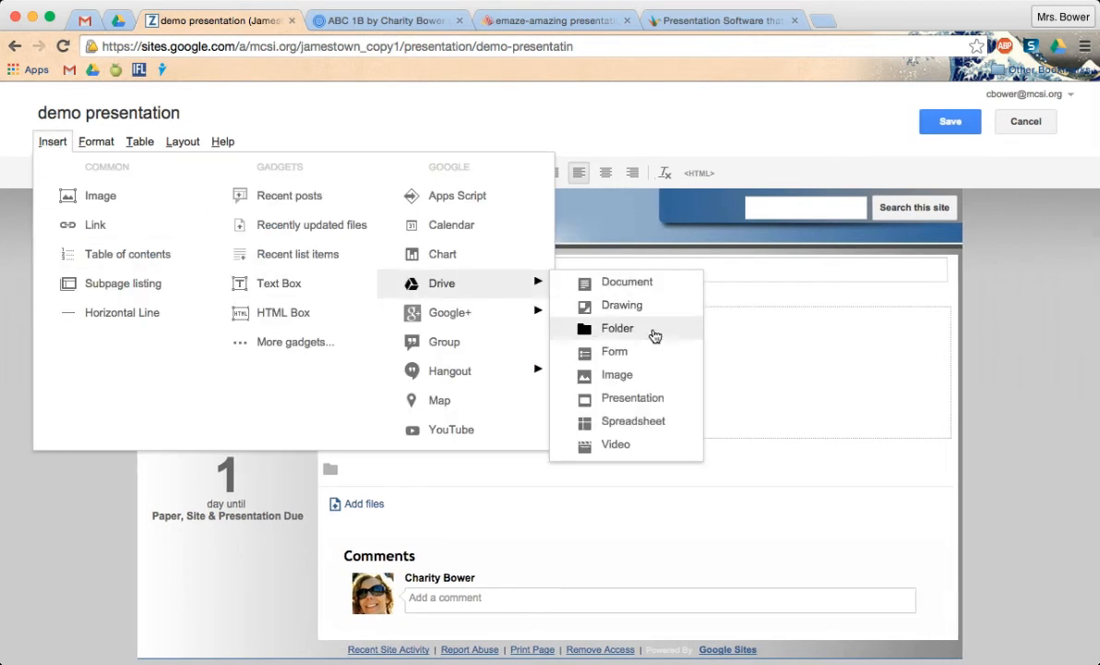
{"action": "left_click", "coordinate": [633, 398]}
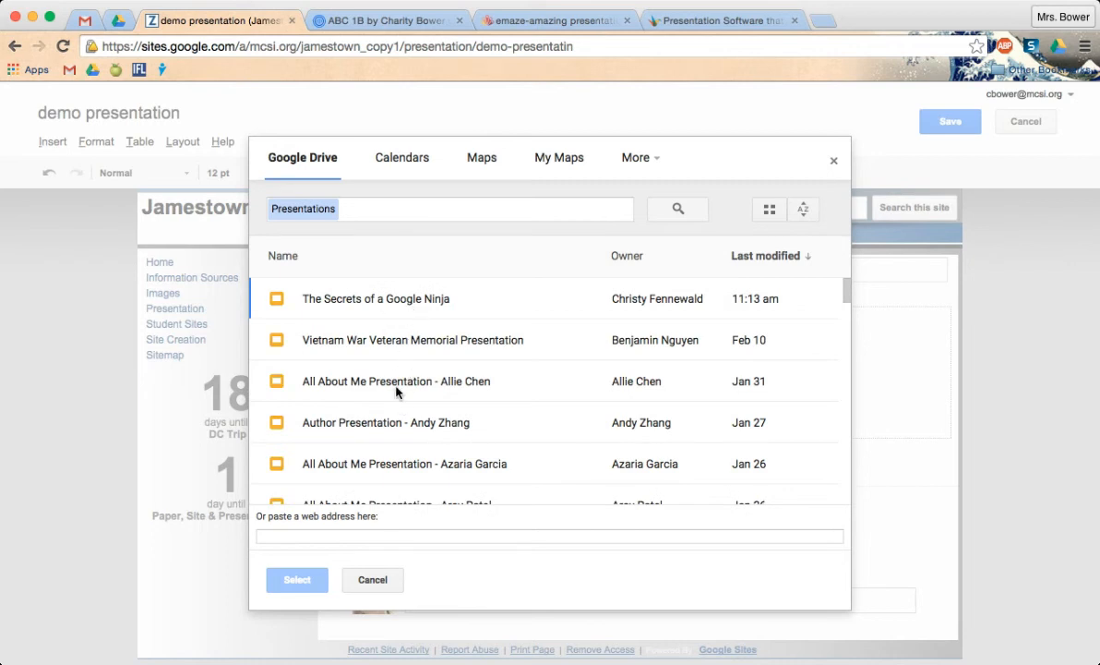
{"action": "left_click", "coordinate": [397, 212]}
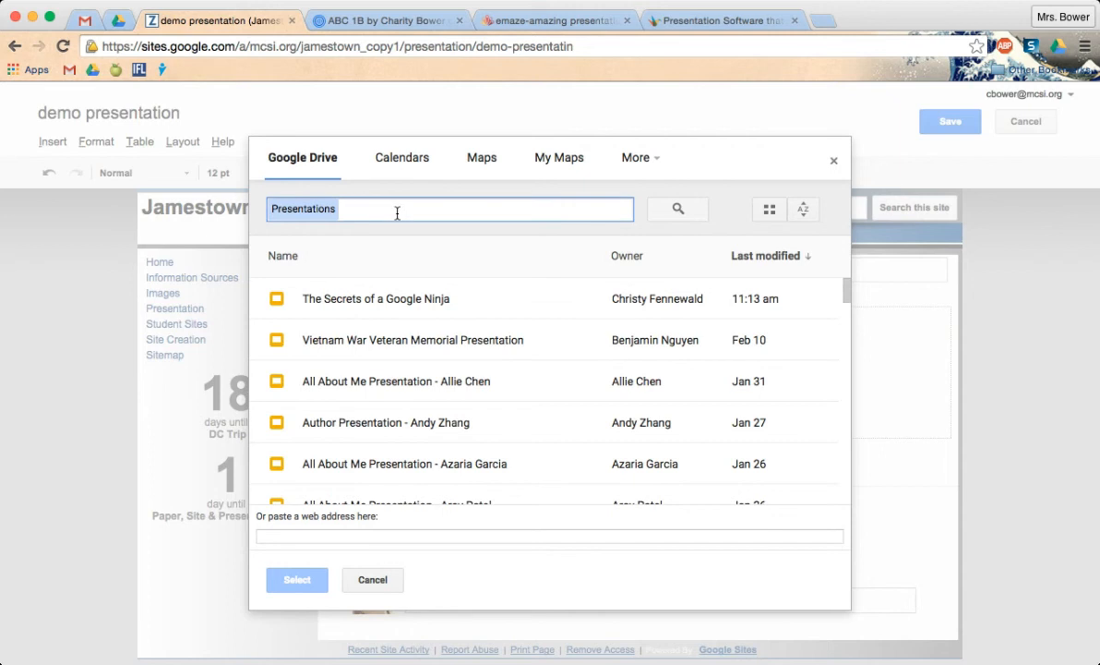
{"action": "type", "text": "ja"}
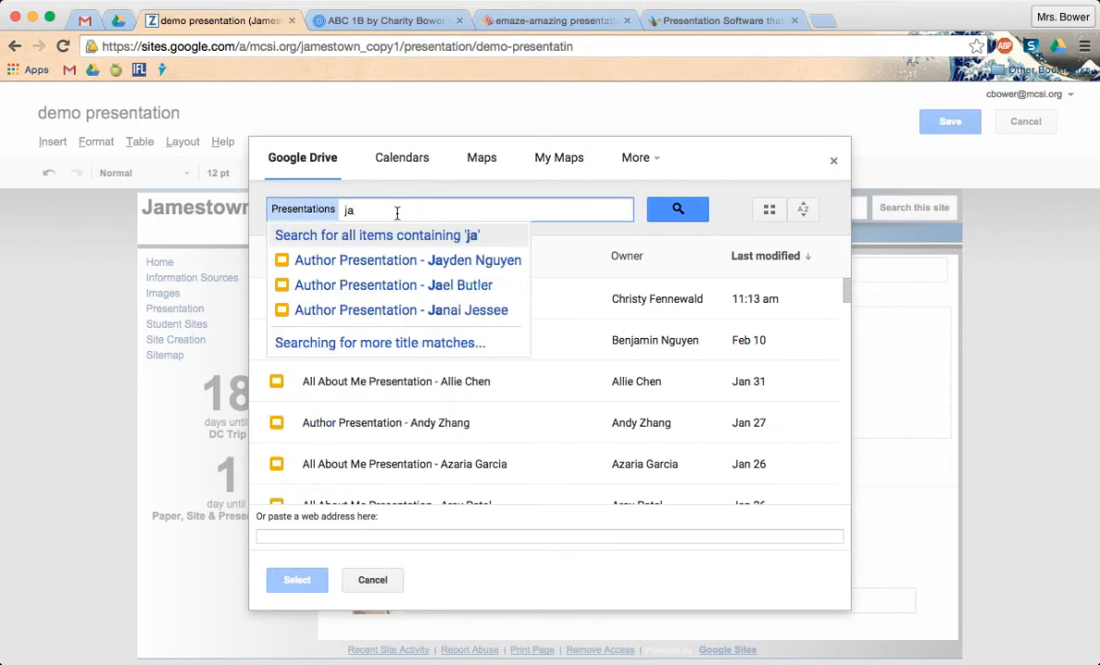
{"action": "type", "text": "mes"}
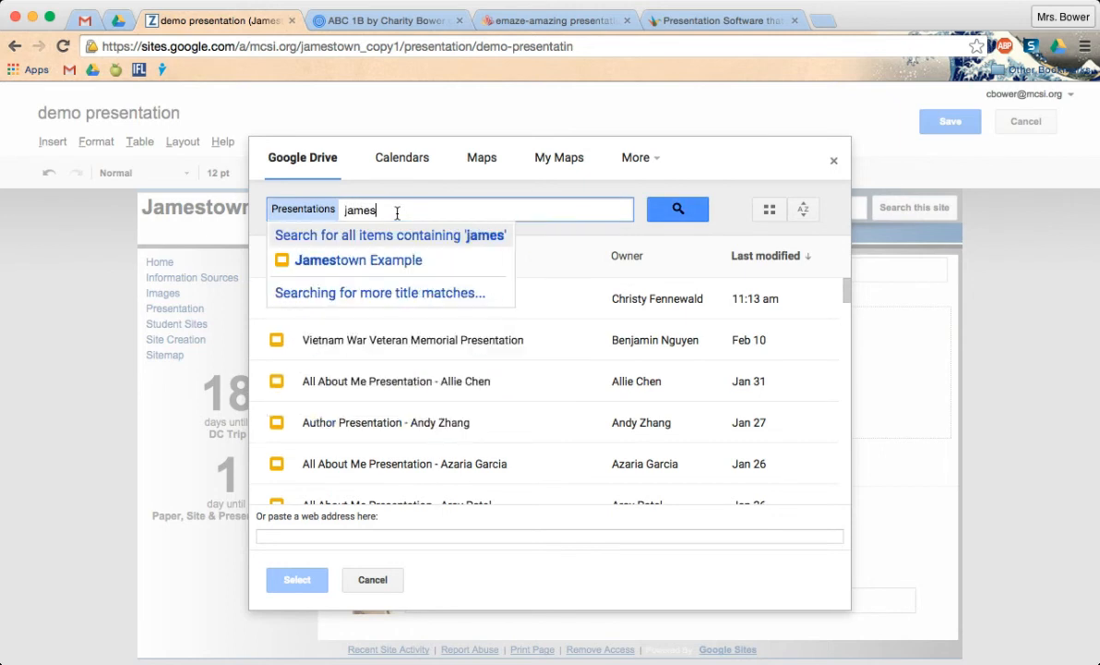
{"action": "left_click", "coordinate": [325, 263]}
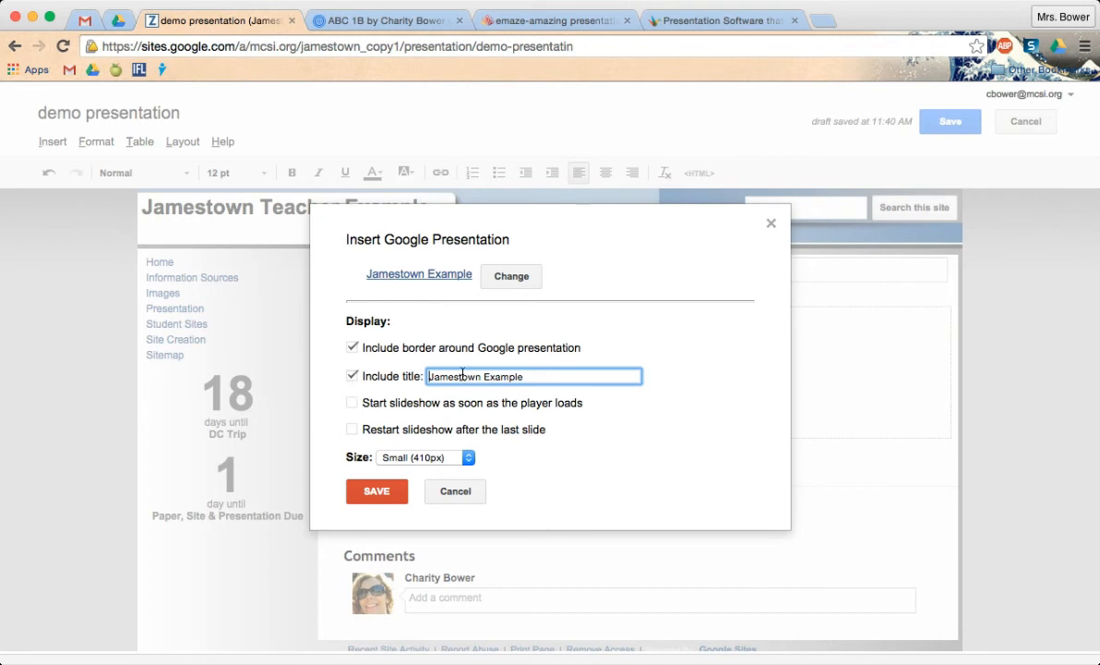
{"action": "left_click", "coordinate": [381, 492]}
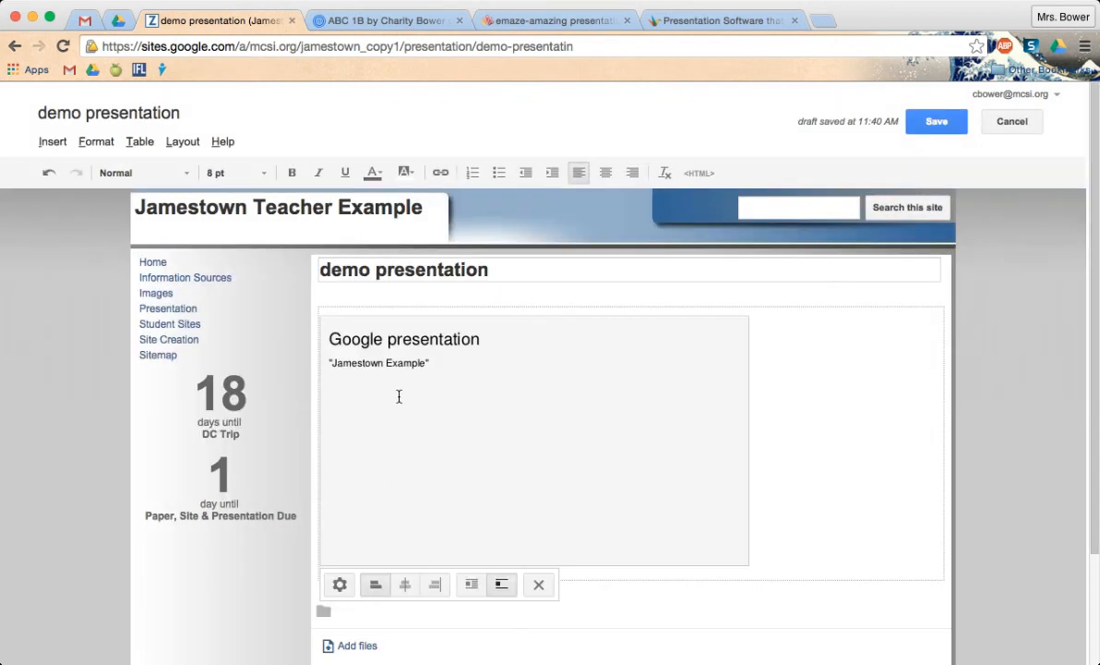
{"action": "left_click", "coordinate": [951, 126]}
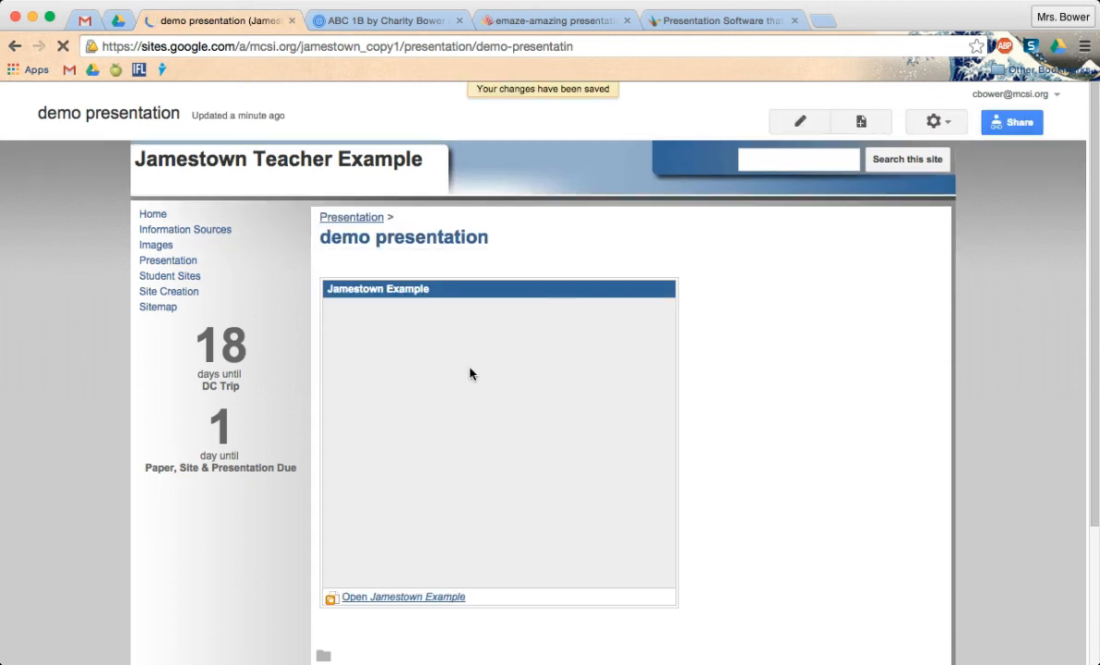